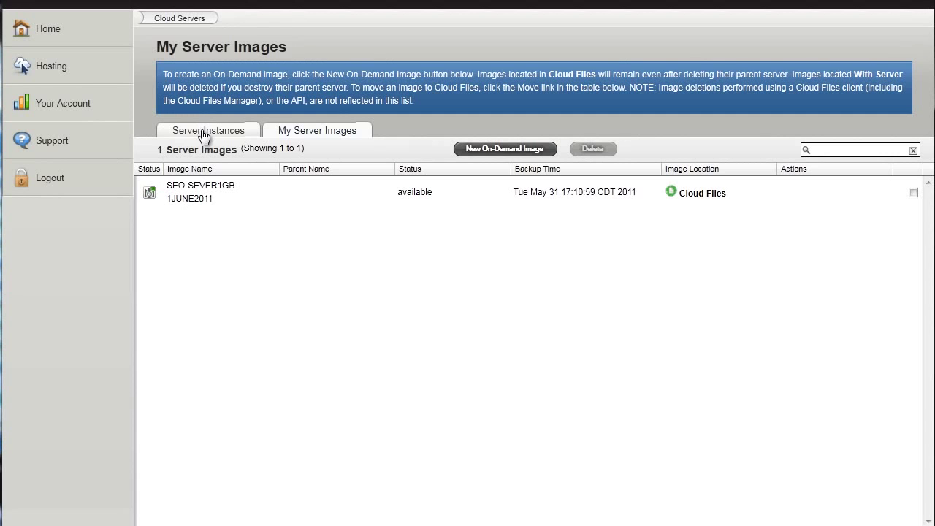
Start a new on-demand image, then cancel the Choose a server dialog
click(520, 149)
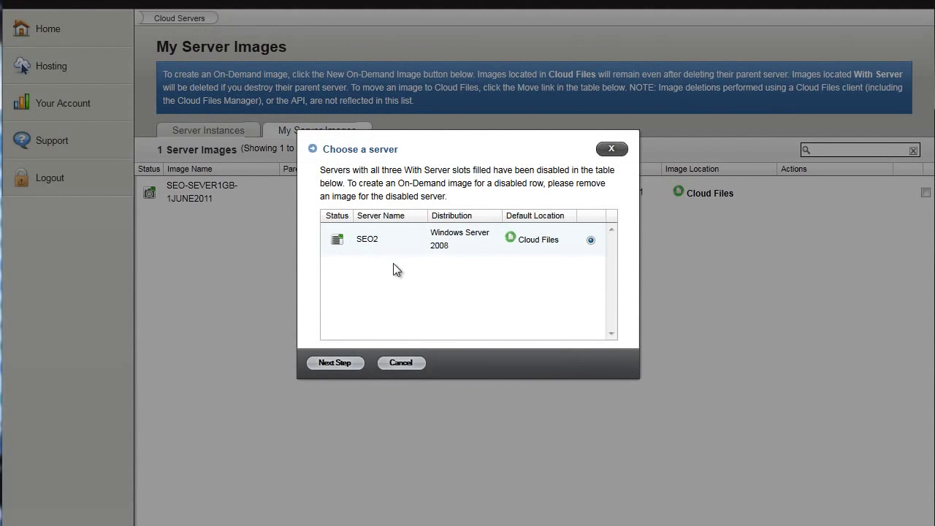
click(401, 363)
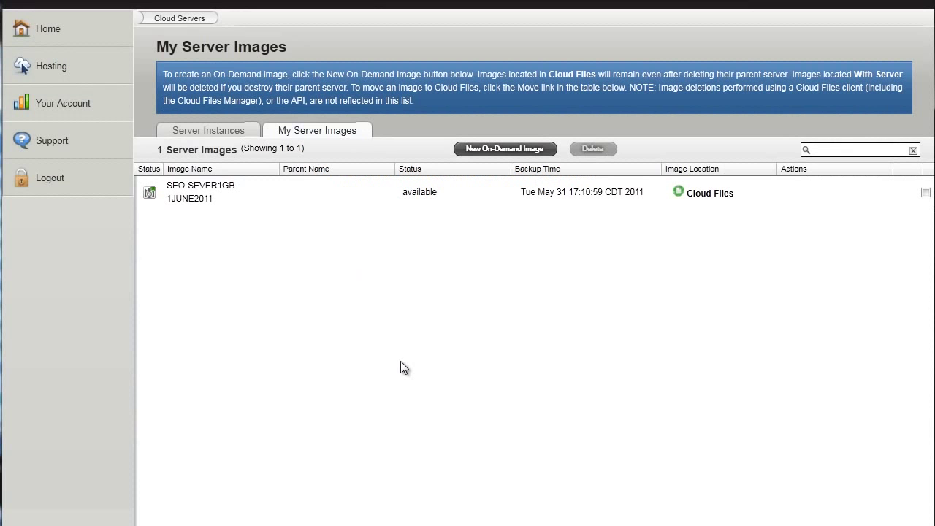
Go to the server instances list, start adding a server, and browse the Linux images
click(205, 137)
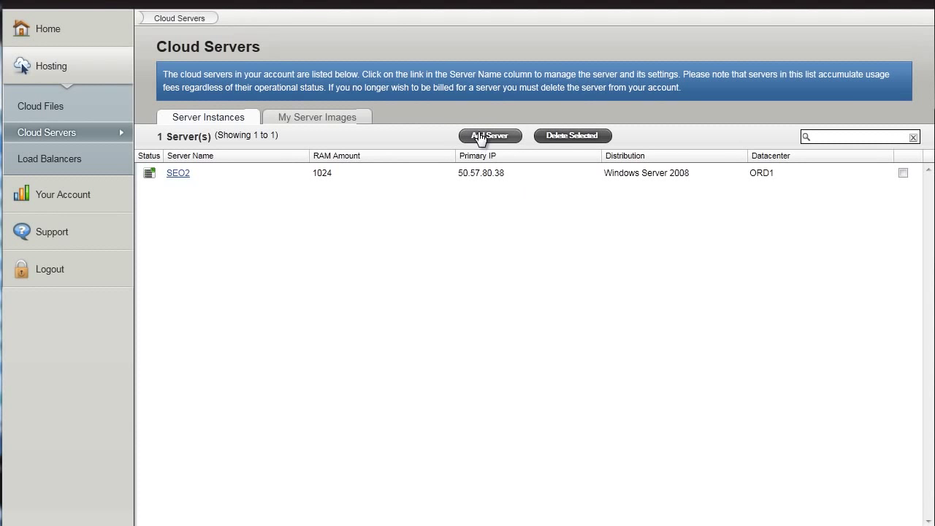
click(479, 136)
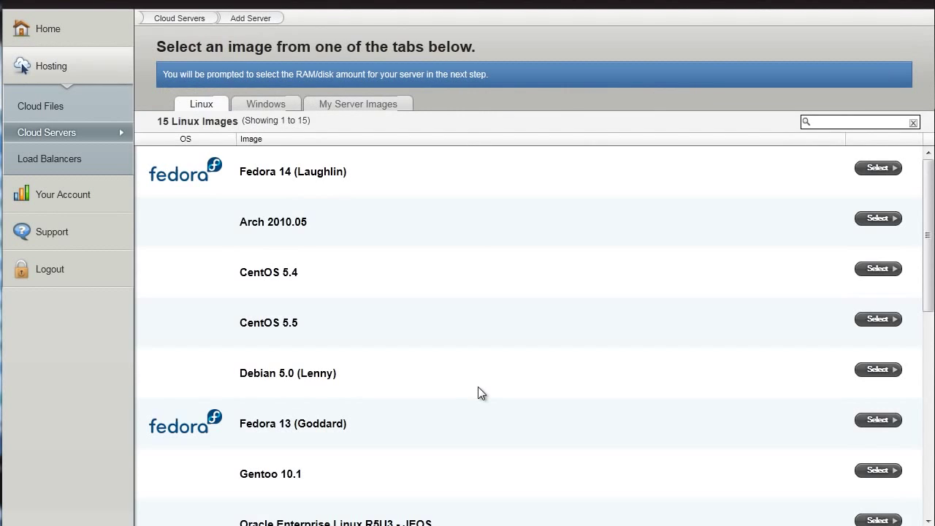
scroll(411, 224, down, 3)
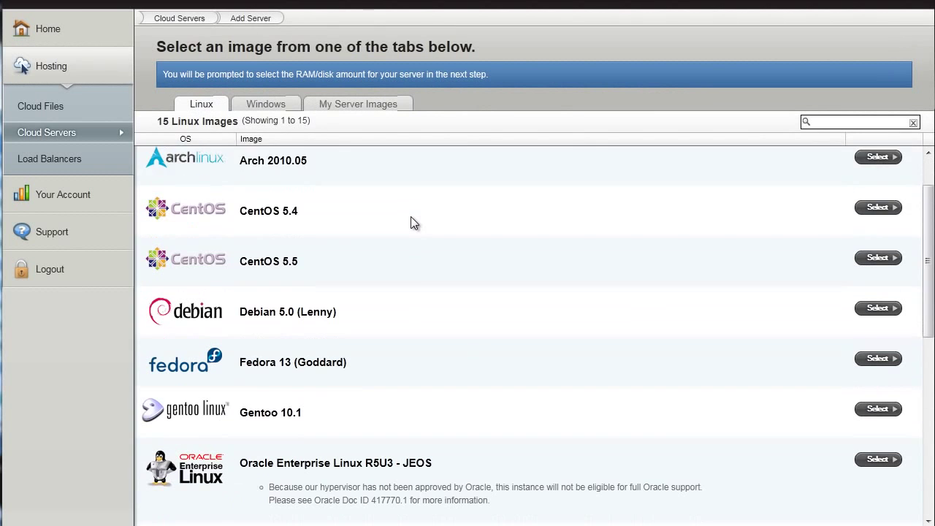
scroll(410, 227, down, 3)
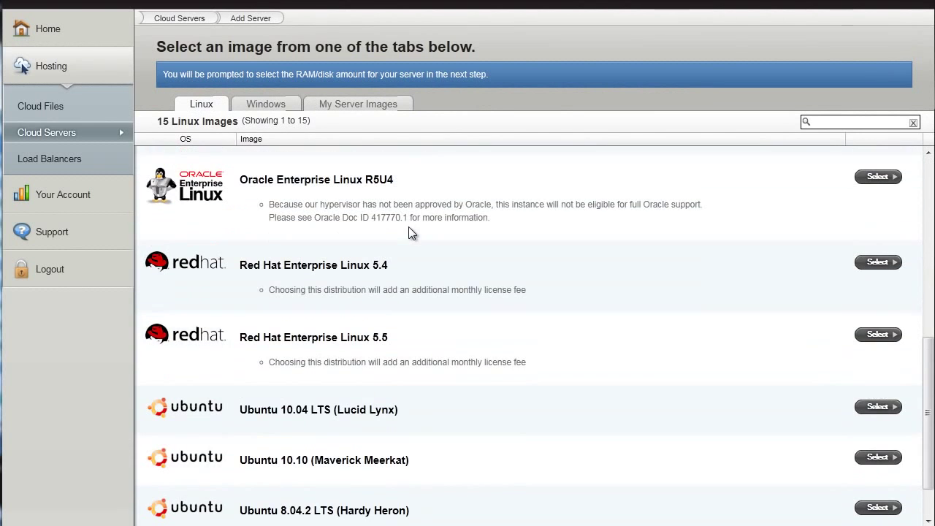
scroll(295, 220, up, 3)
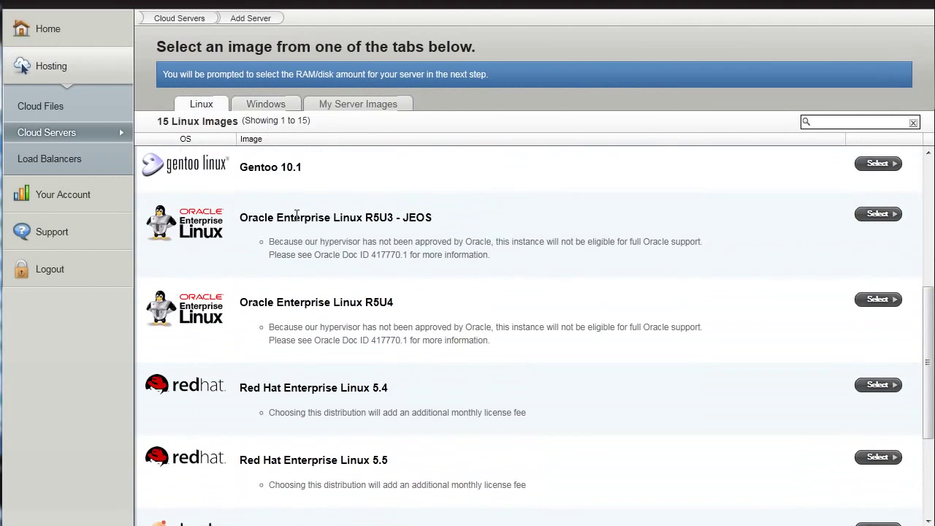
scroll(295, 220, up, 3)
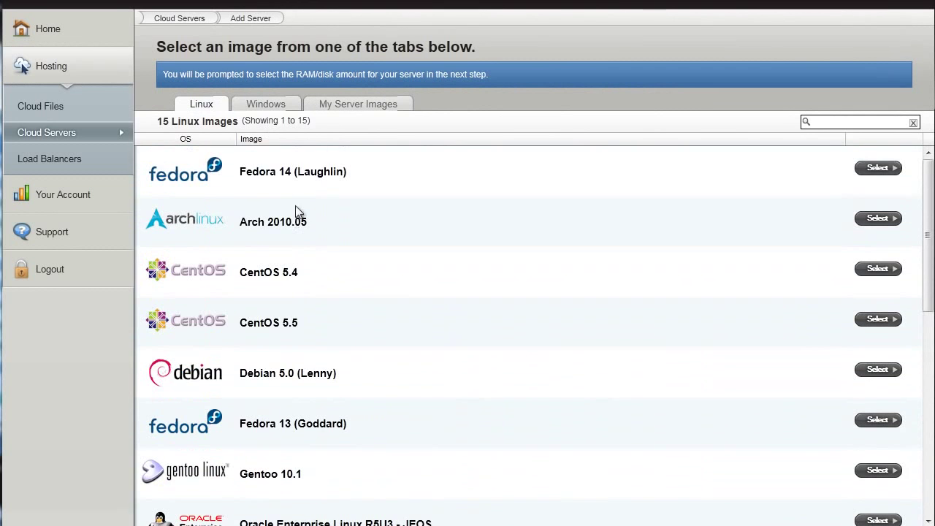
Show the Windows images and highlight the Windows Server 2008 32-bit entry
click(271, 109)
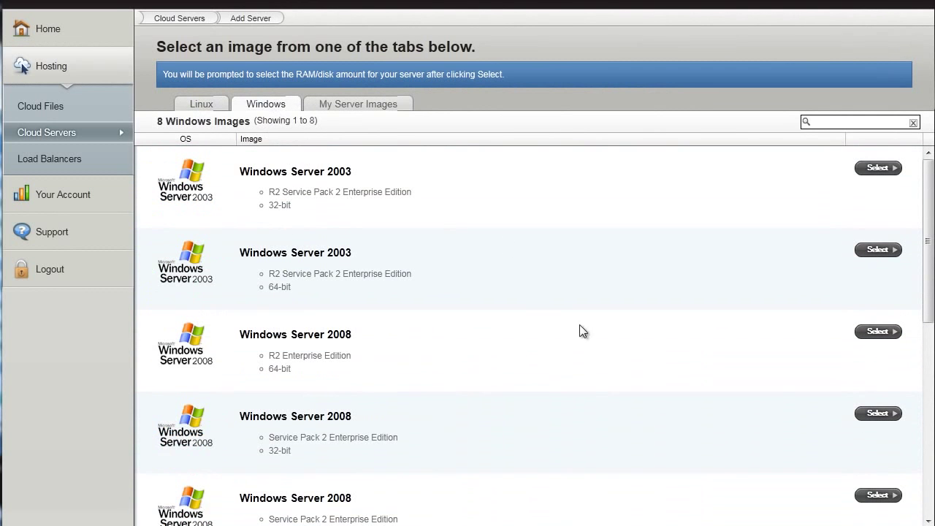
scroll(545, 307, down, 1)
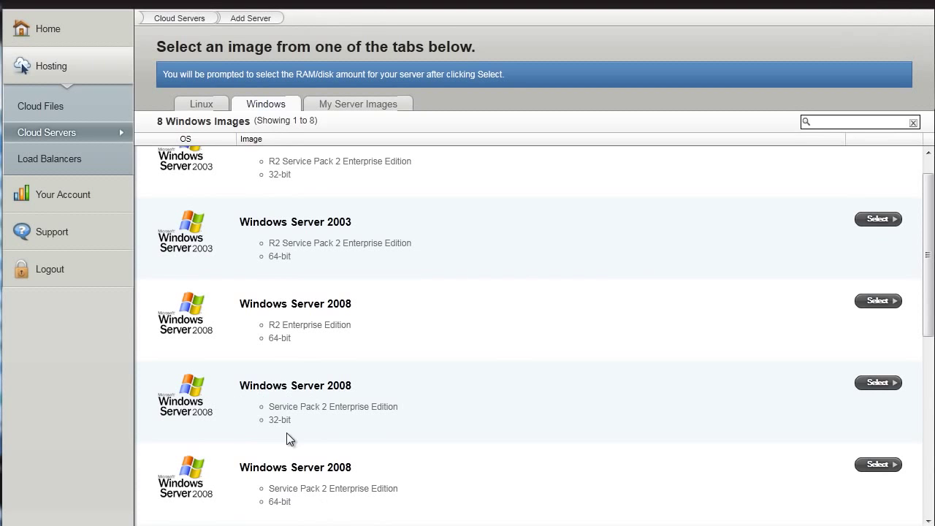
drag(274, 407, 343, 408)
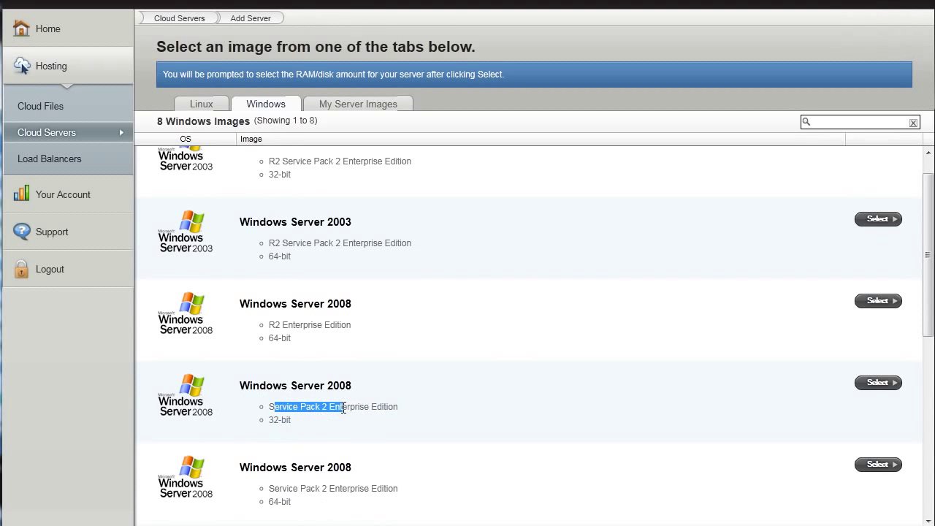
triple_click(234, 424)
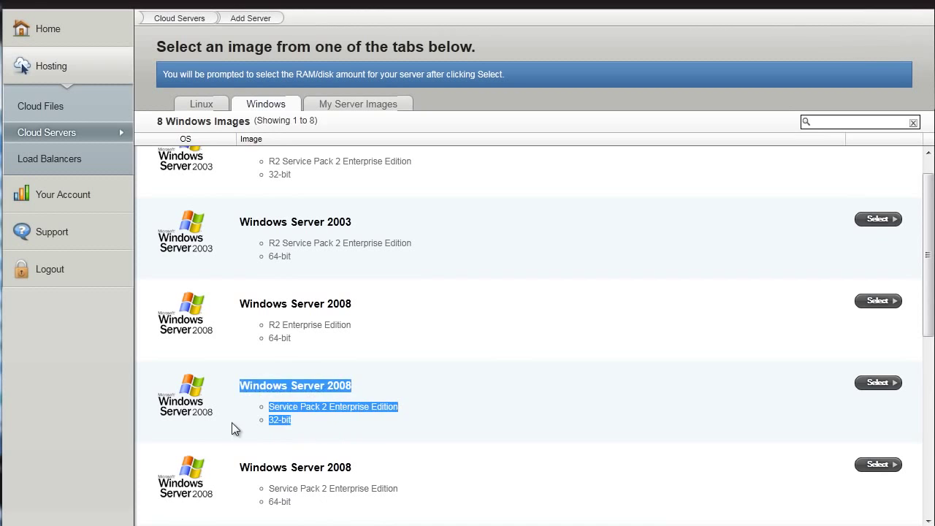
click(380, 426)
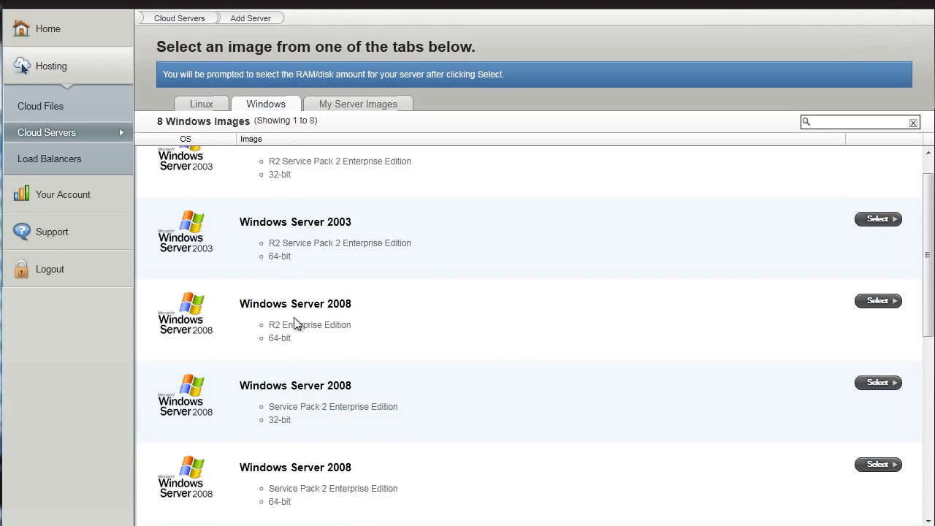
Select the Windows Server 2008 32-bit image, name it BASE-SERVER, and choose 1024 MB, 40 GB
click(878, 385)
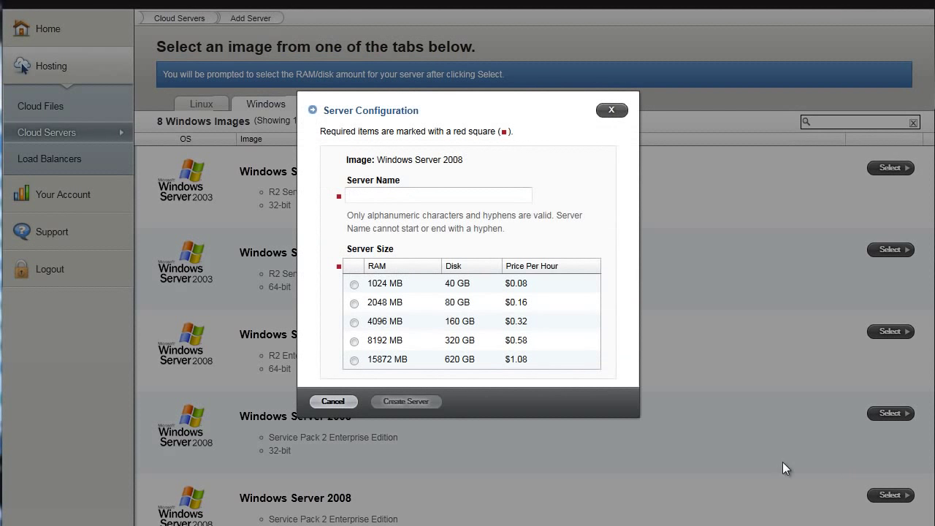
click(408, 197)
text(basd)
key(BackSpace)
key(BackSpace)
key(BackSpace)
key(BackSpace)
text(NASE)
key(BackSpace)
key(BackSpace)
key(BackSpace)
text(BASE-SERVER)
click(355, 284)
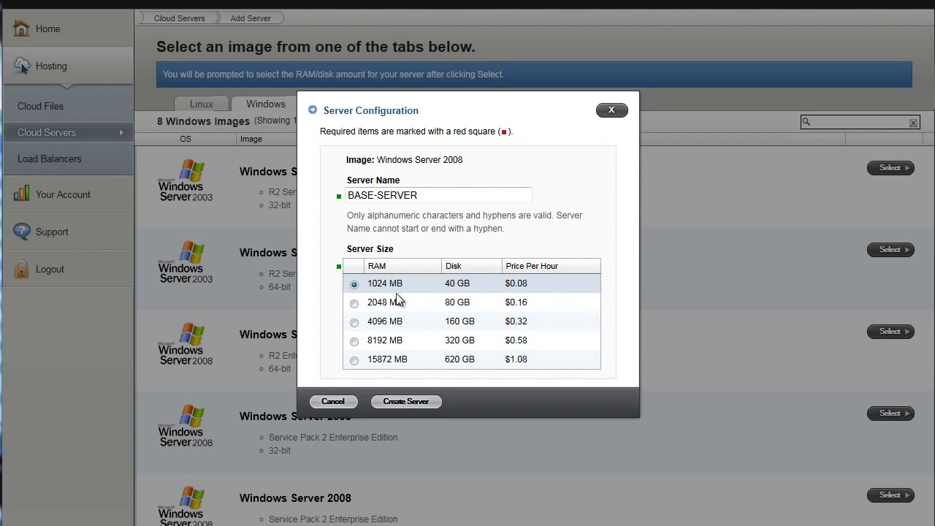
Create BASE-SERVER, copy its administrator password, and view its DNS page and IP address
click(408, 403)
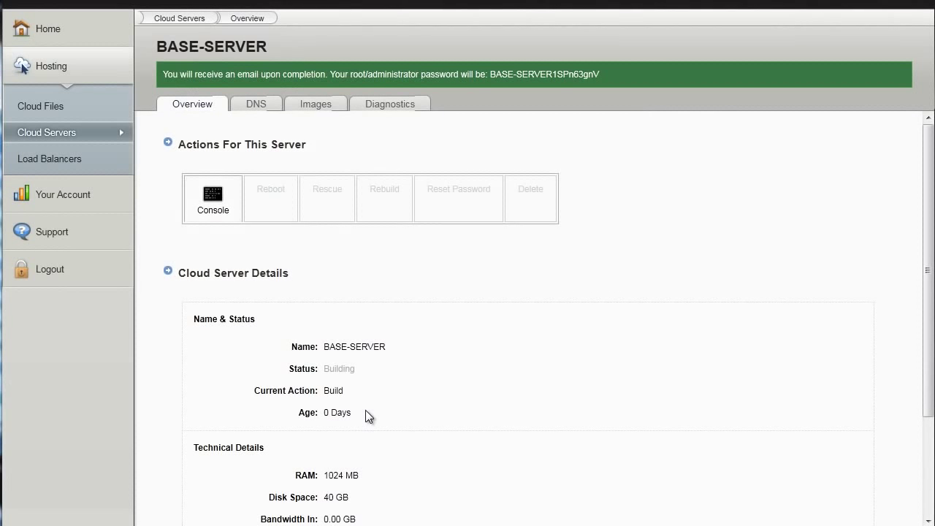
scroll(372, 345, down, 3)
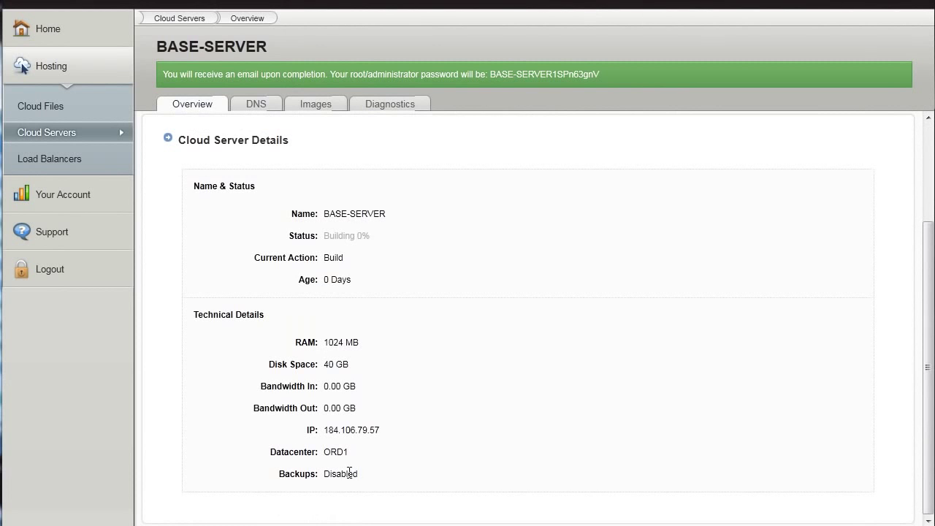
scroll(390, 451, up, 3)
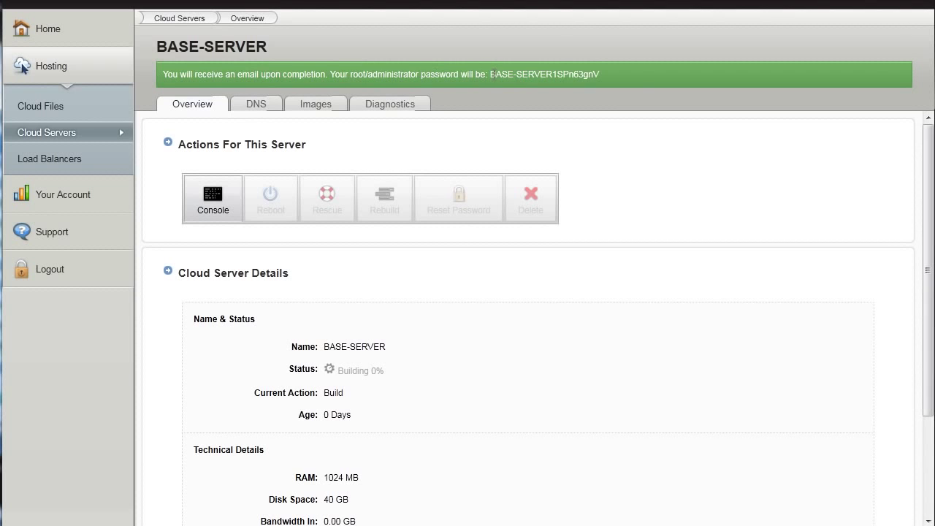
drag(487, 75, 600, 73)
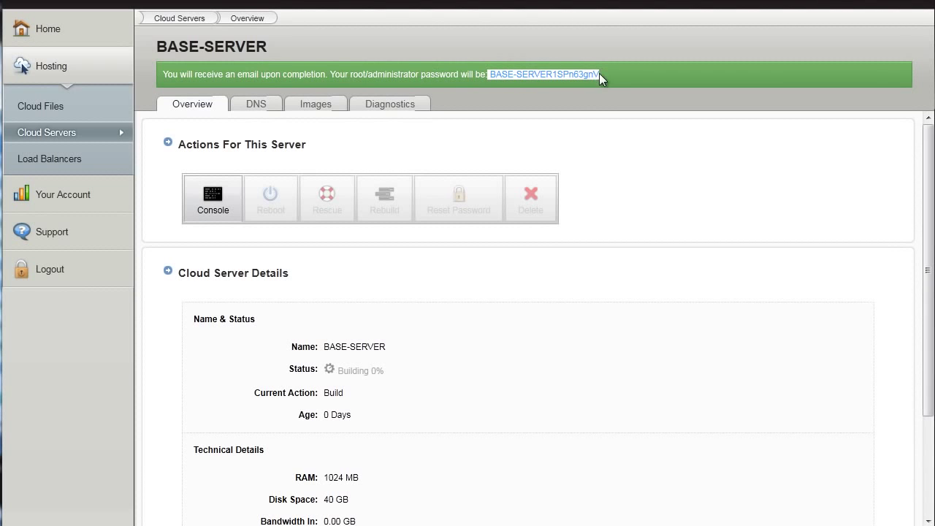
right_click(585, 74)
click(623, 86)
click(265, 107)
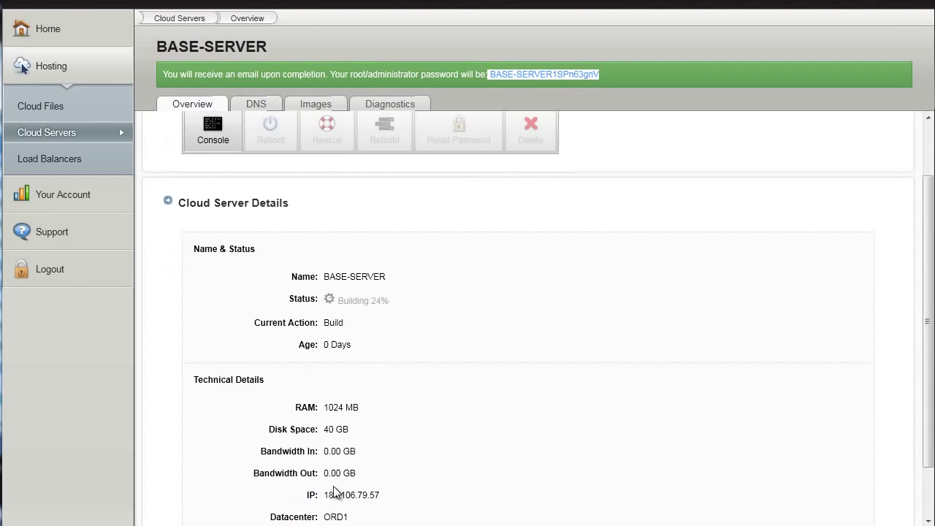
drag(270, 414, 202, 414)
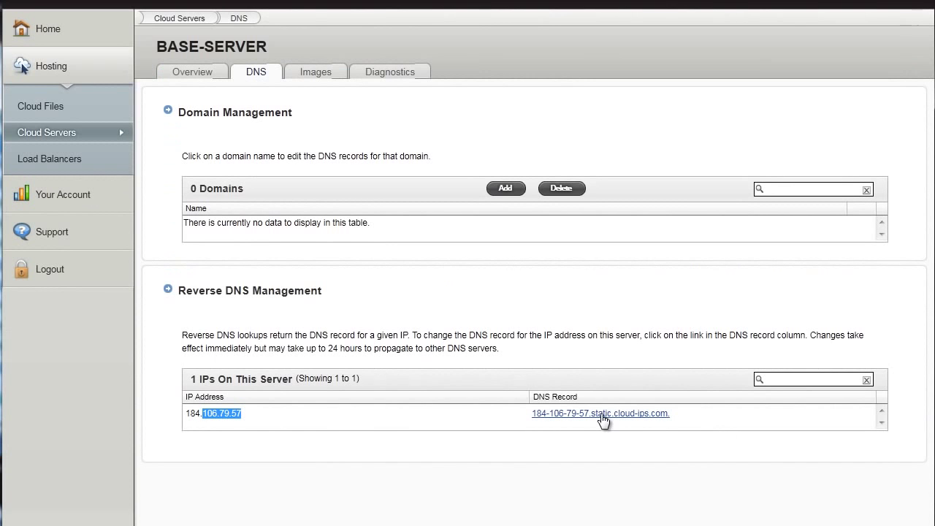
Select the IP 184.106.79.57, check Images, and return to Overview to confirm Active status
drag(300, 419, 141, 418)
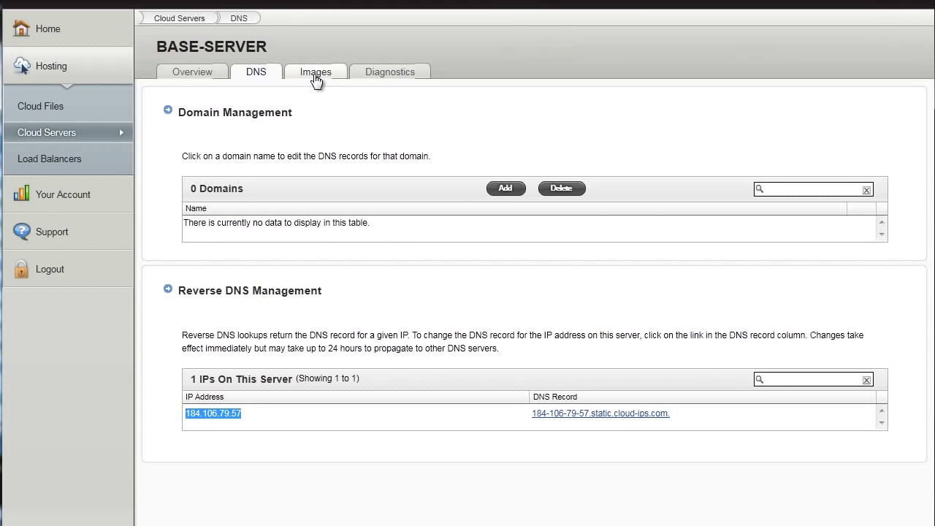
click(318, 82)
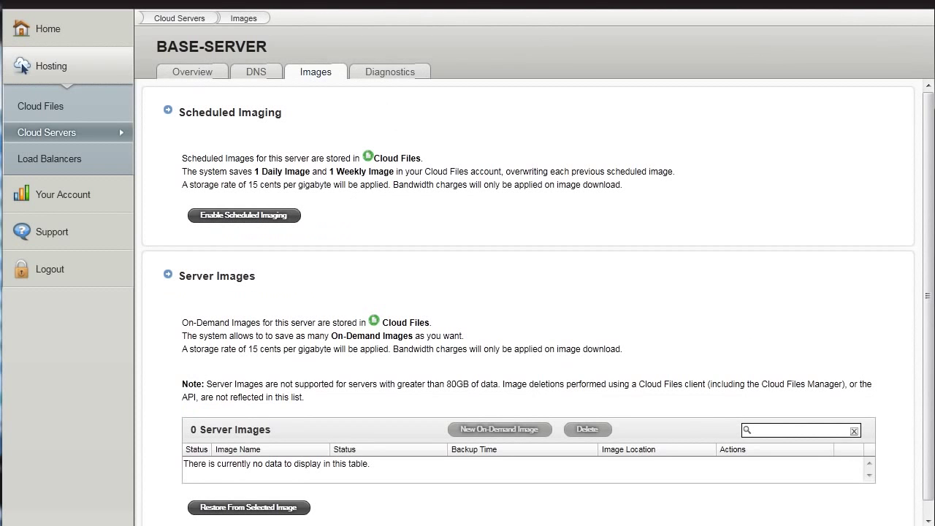
click(22, 66)
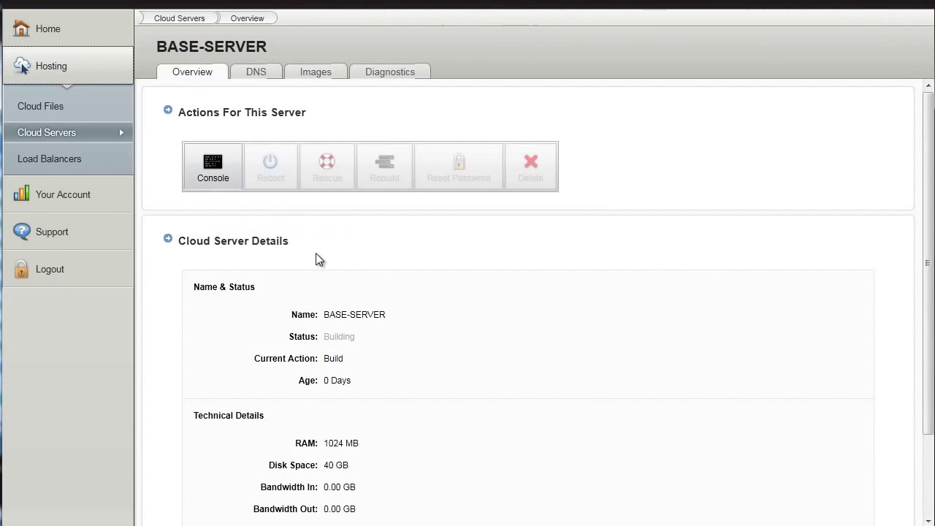
scroll(599, 325, down, 1)
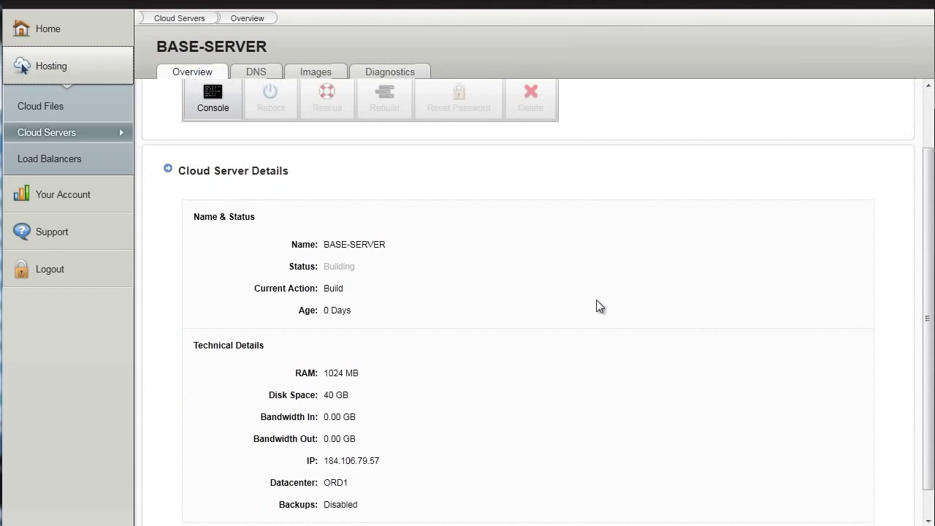
scroll(596, 307, down, 1)
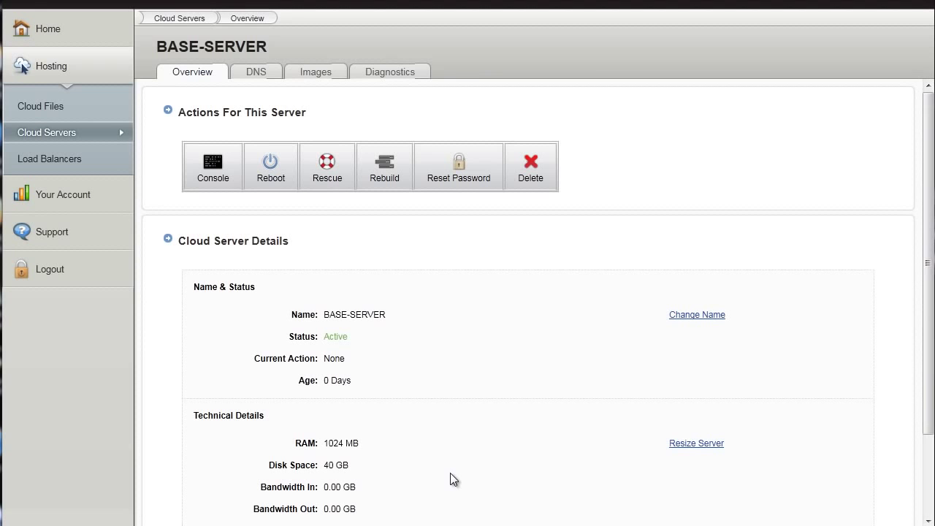
Launch Remote Desktop Connection from the Start menu and move its window aside
key(super)
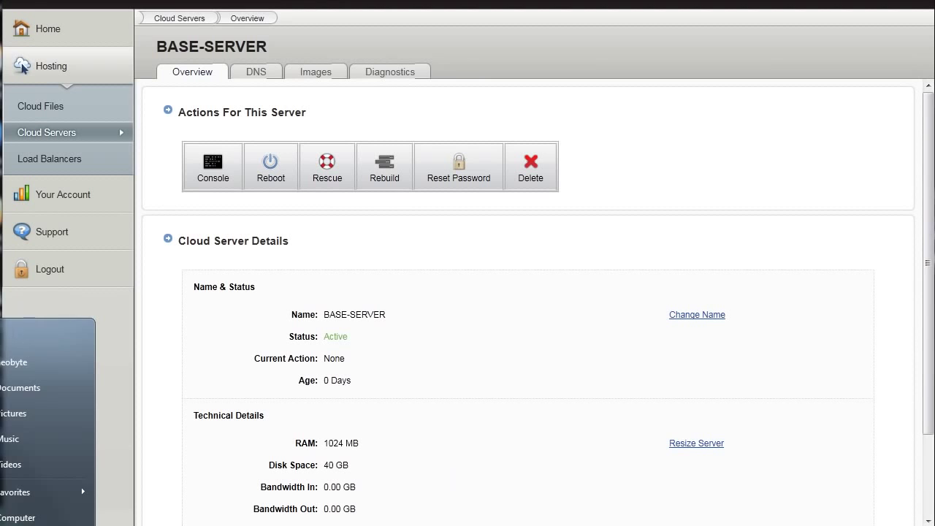
key(Return)
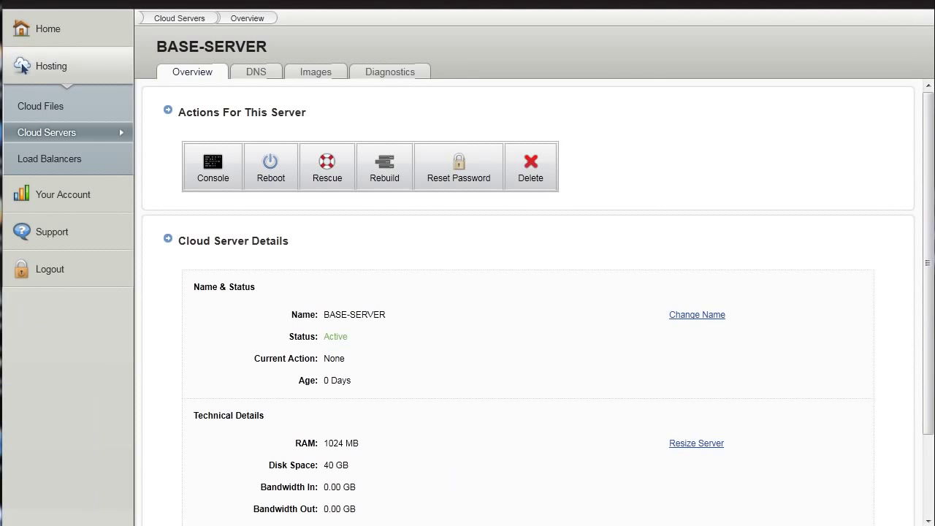
drag(526, 62, 530, 122)
Connect Remote Desktop to the copied IP 184.106.79.57, accepting the certificate warning
key(Delete)
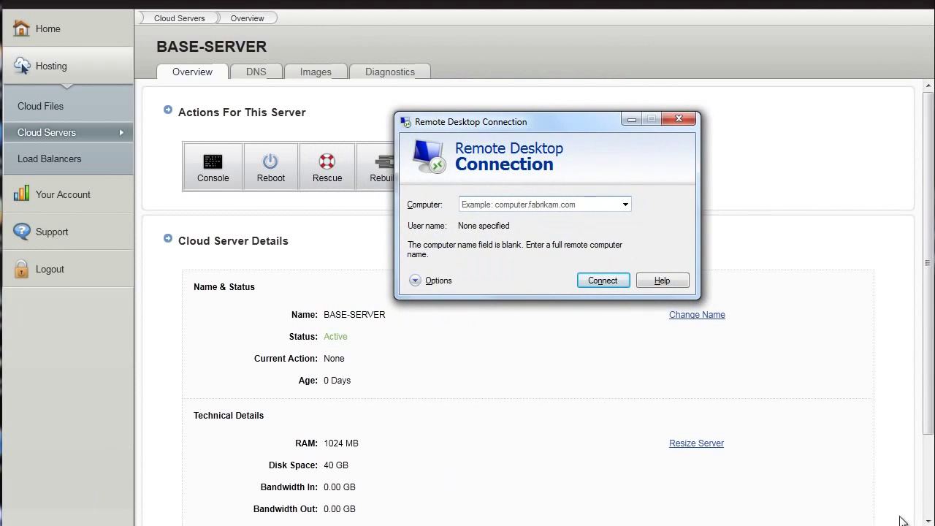
click(925, 444)
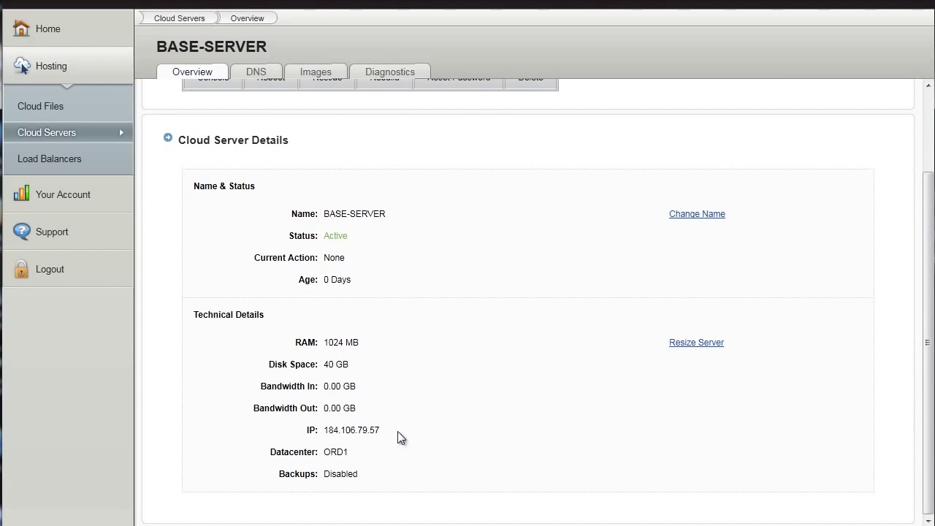
drag(399, 434, 329, 431)
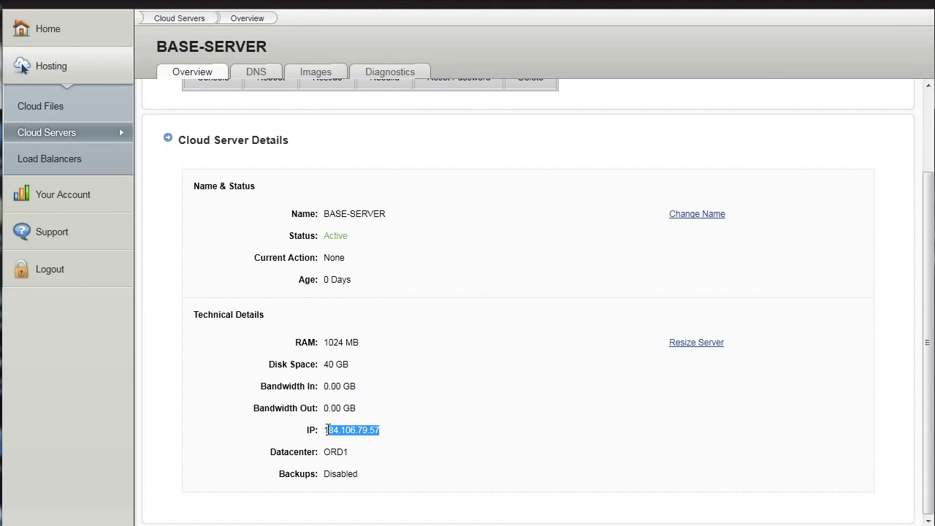
right_click(328, 432)
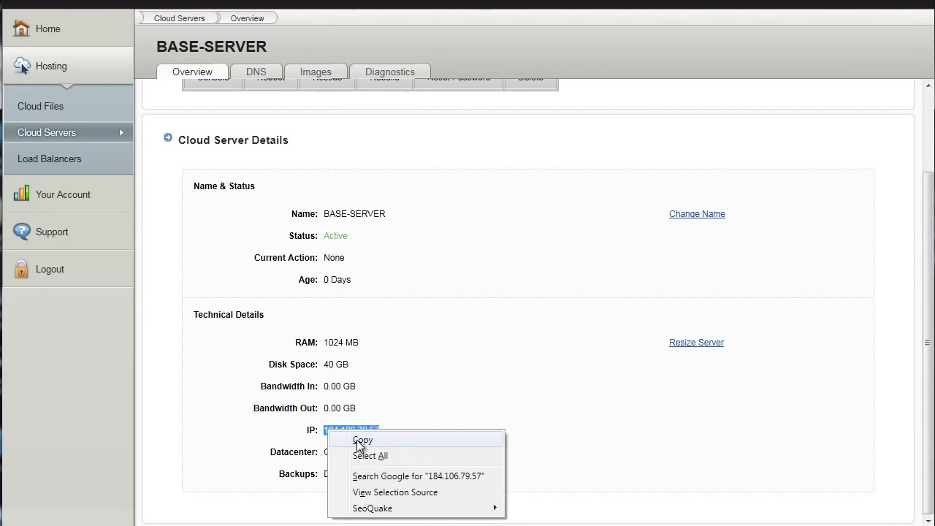
click(358, 442)
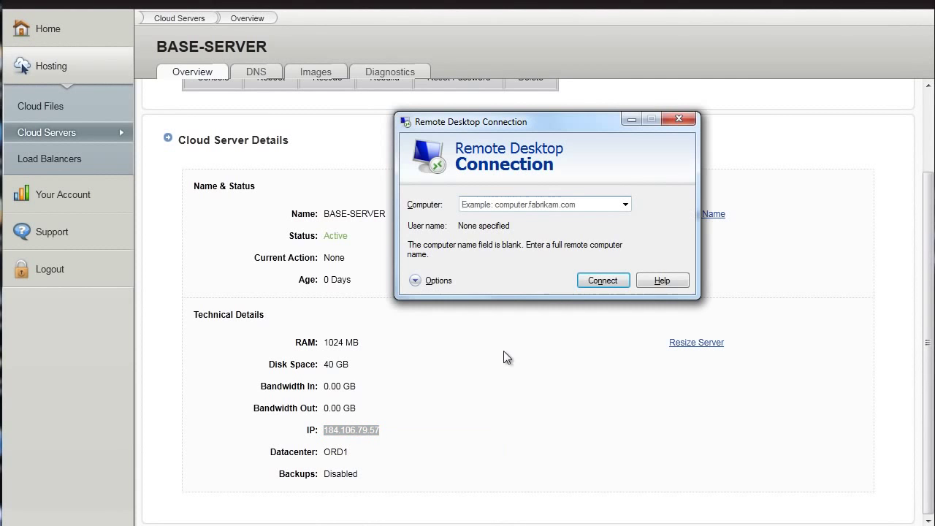
key(ctrl+v)
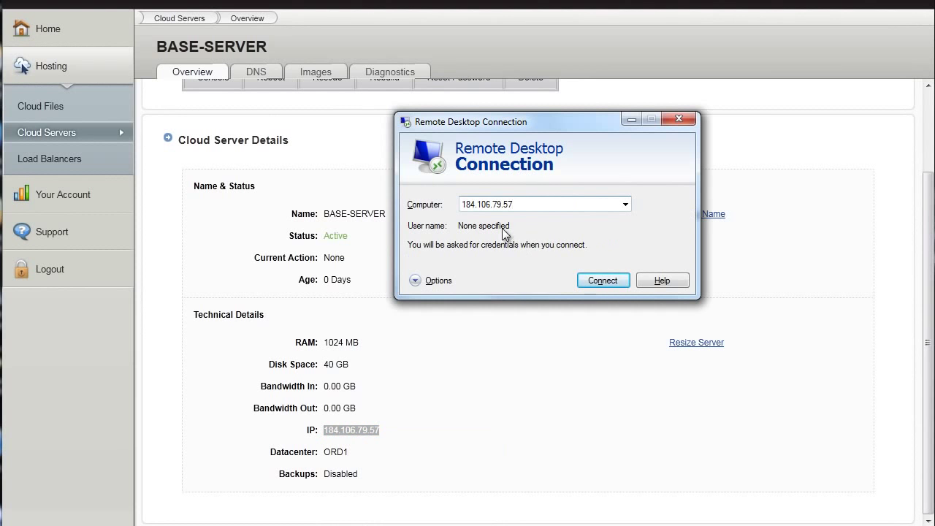
click(610, 281)
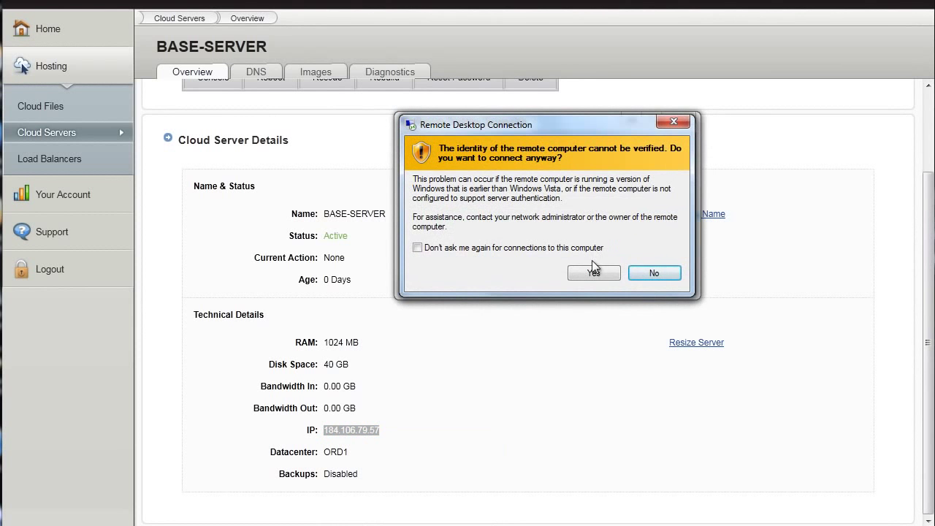
click(595, 273)
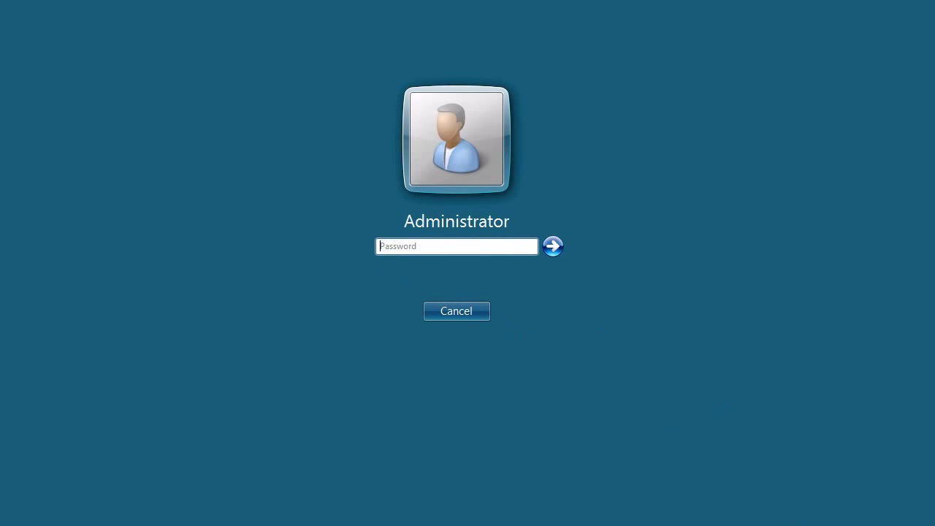
Log in as Administrator and close the Initial Configuration Tasks window
key(Return)
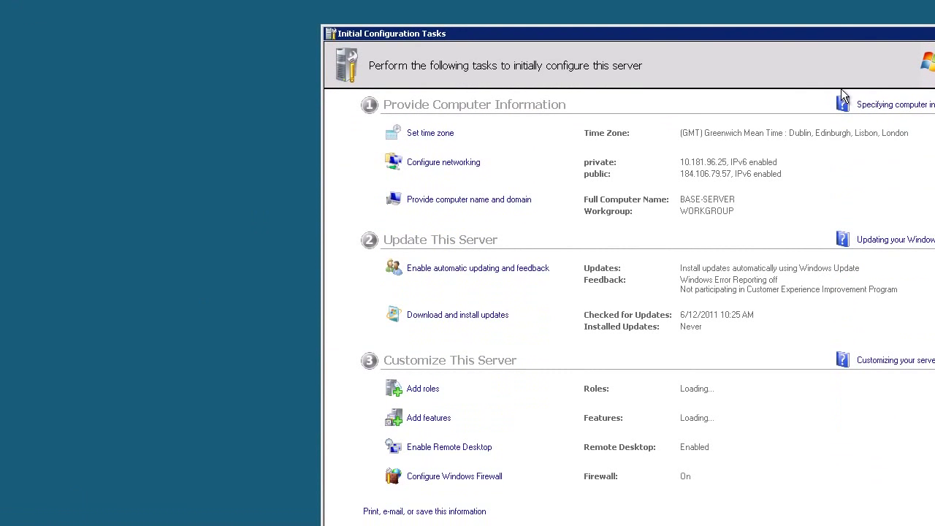
drag(593, 34, 342, 35)
click(808, 35)
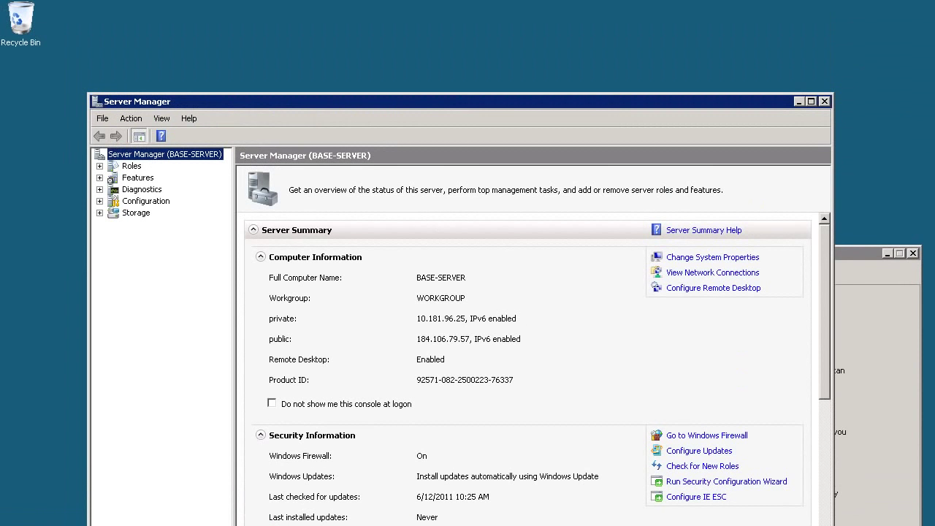
Close Server Manager and the Set Network Location dialog
click(824, 101)
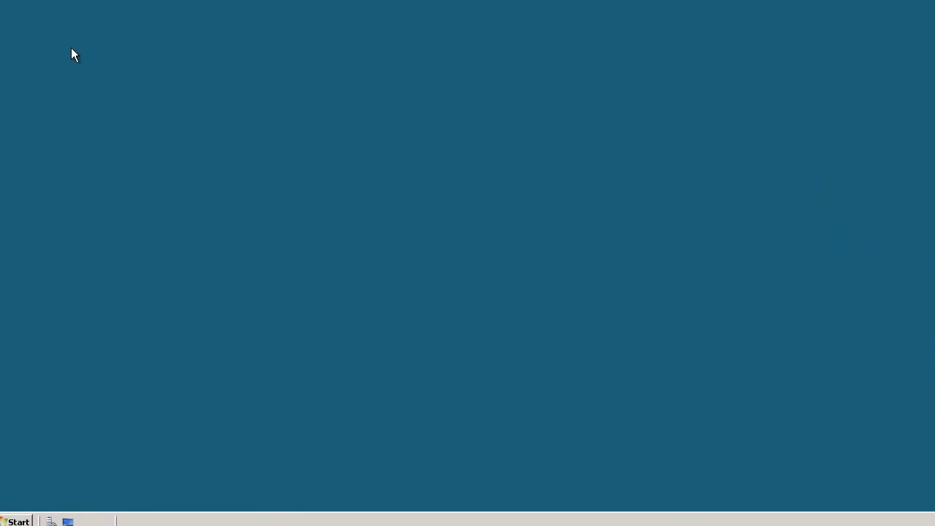
right_click(29, 2)
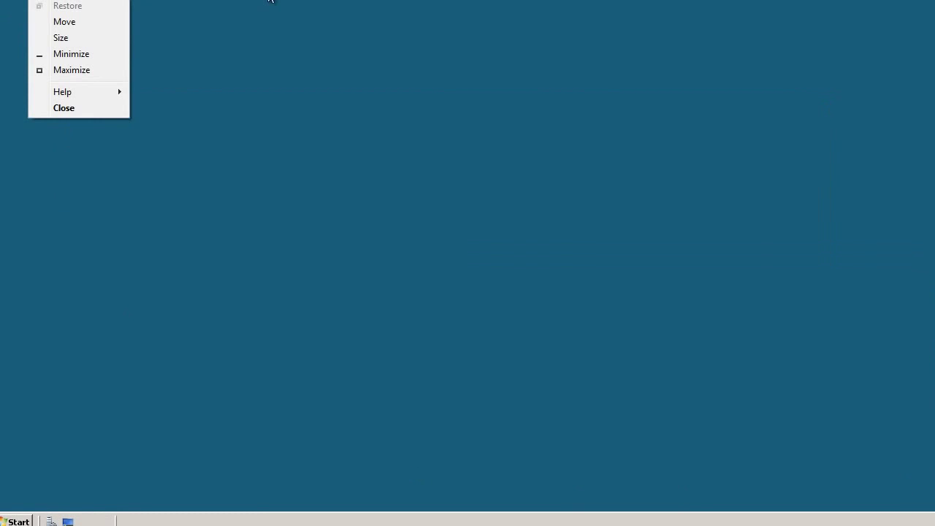
click(271, 1)
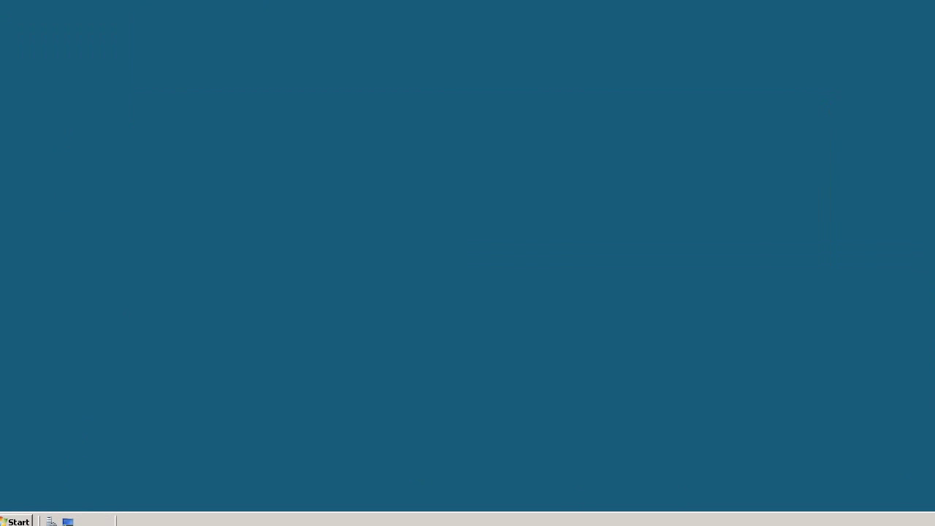